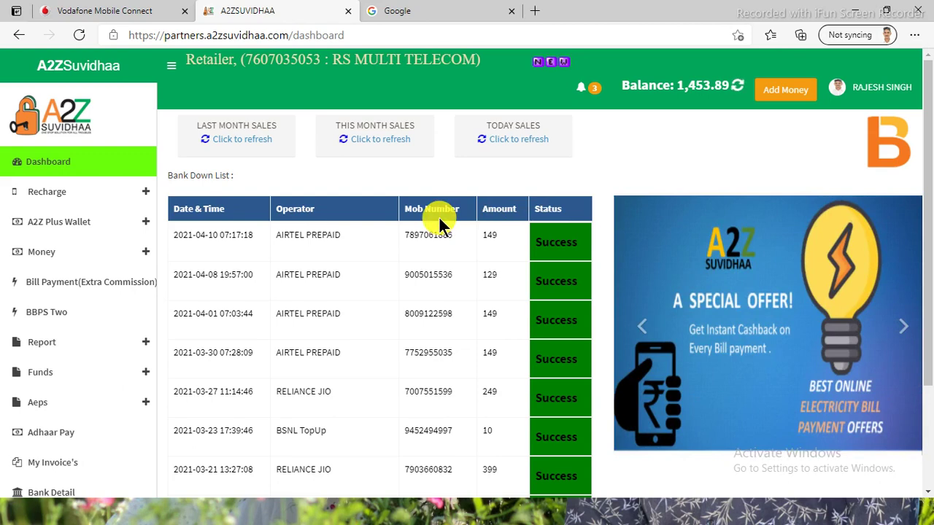
Open the Bill Payment (Extra Commission) electricity form and select UTTAR PRADESH as the state.
left_click(36, 164)
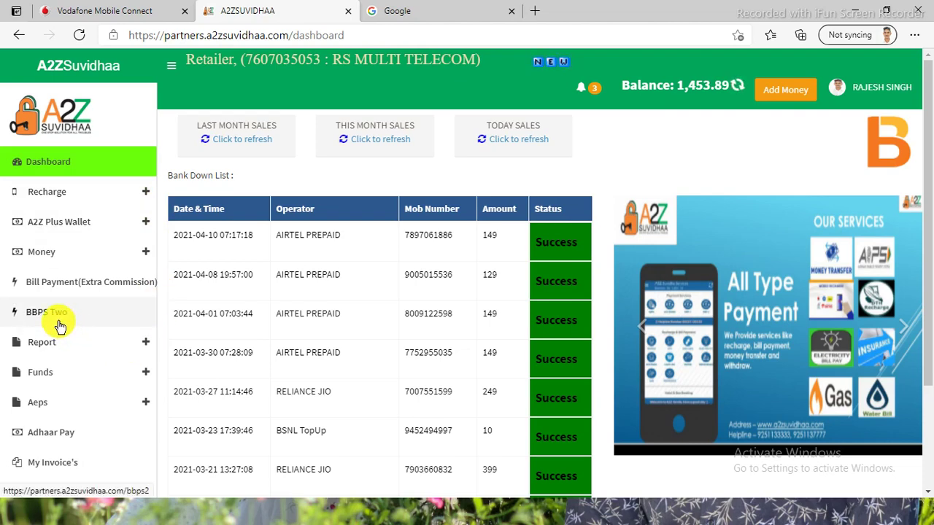
left_click(106, 294)
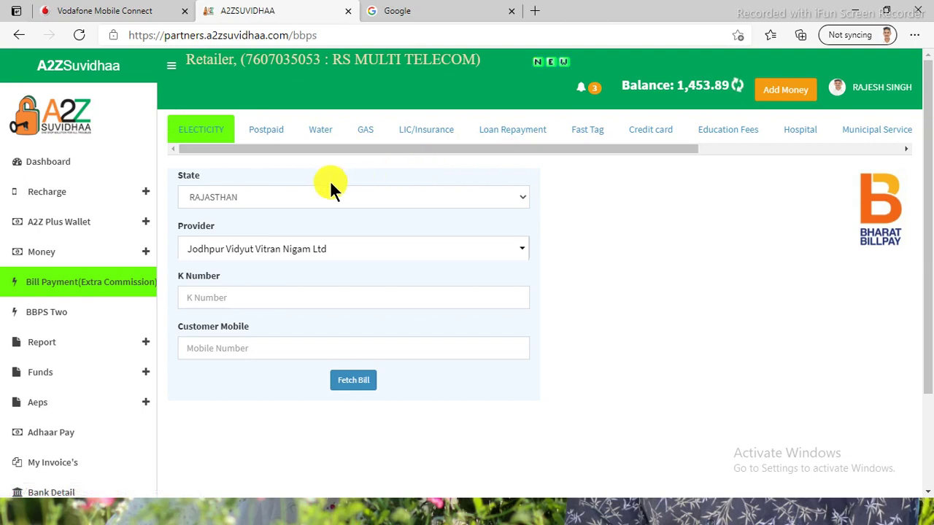
left_click(390, 206)
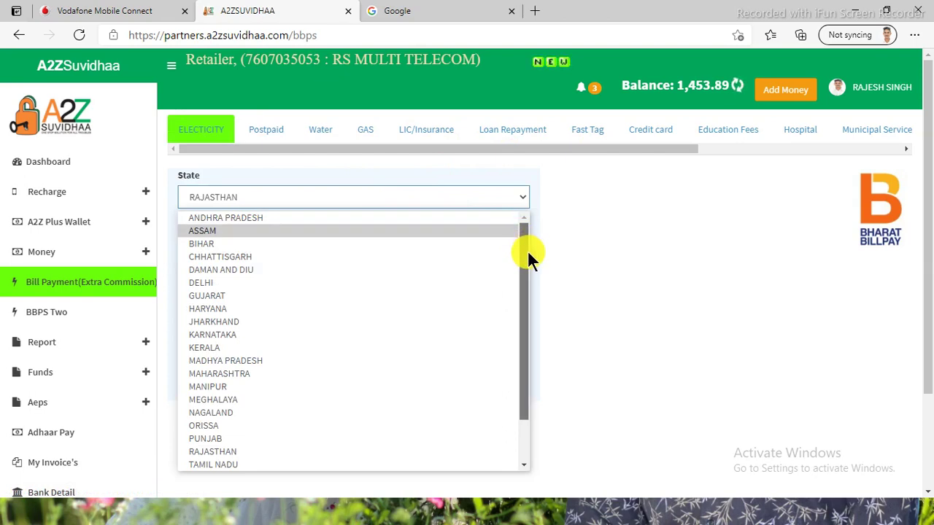
left_click_drag(527, 250, 520, 331)
left_click_drag(517, 282, 527, 316)
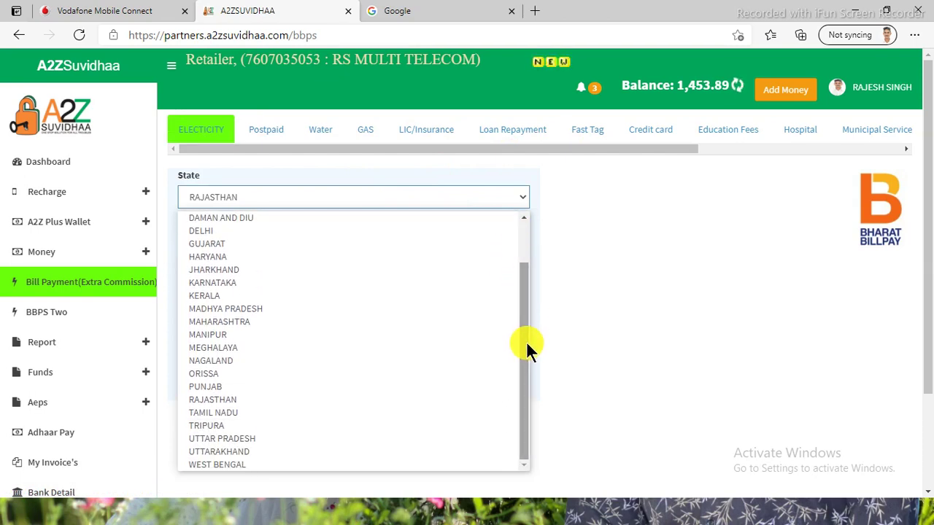
left_click(249, 440)
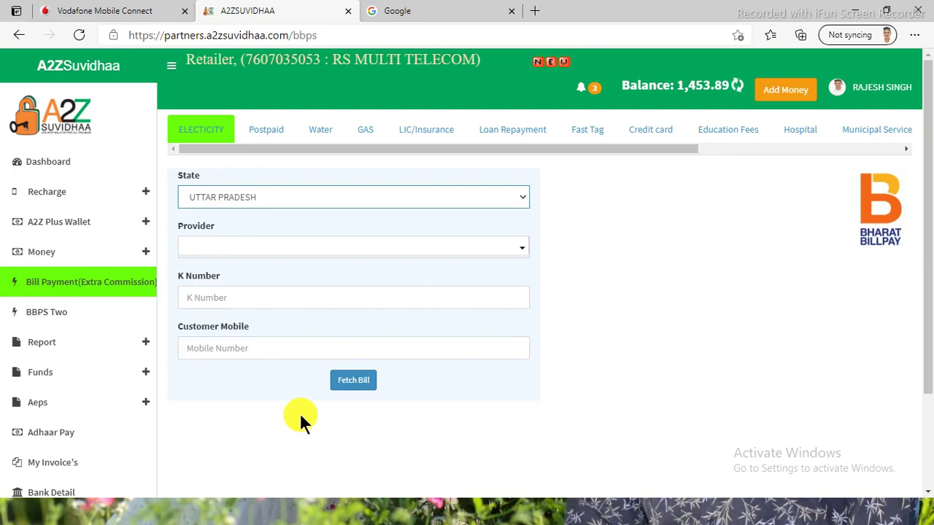
left_click(520, 253)
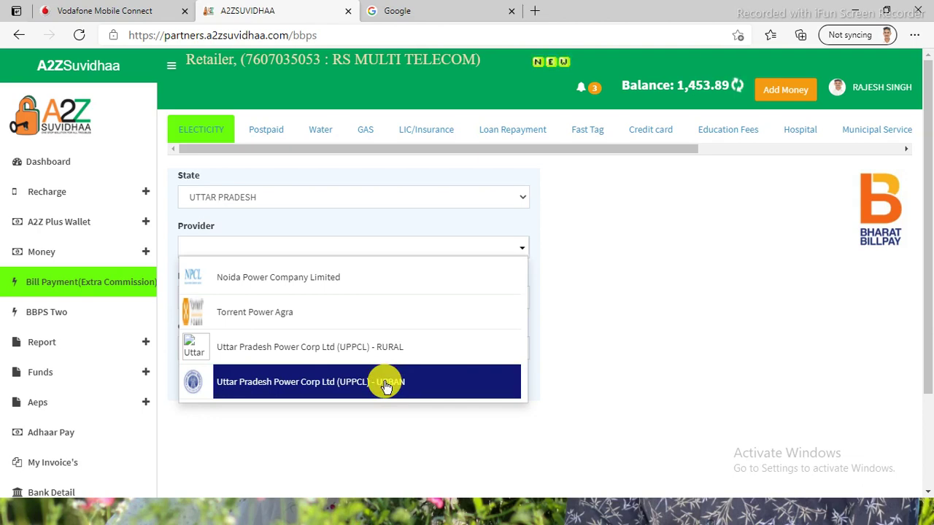
Choose Uttar Pradesh Power Corp Ltd (UPPCL) - RURAL as the provider.
left_click(367, 350)
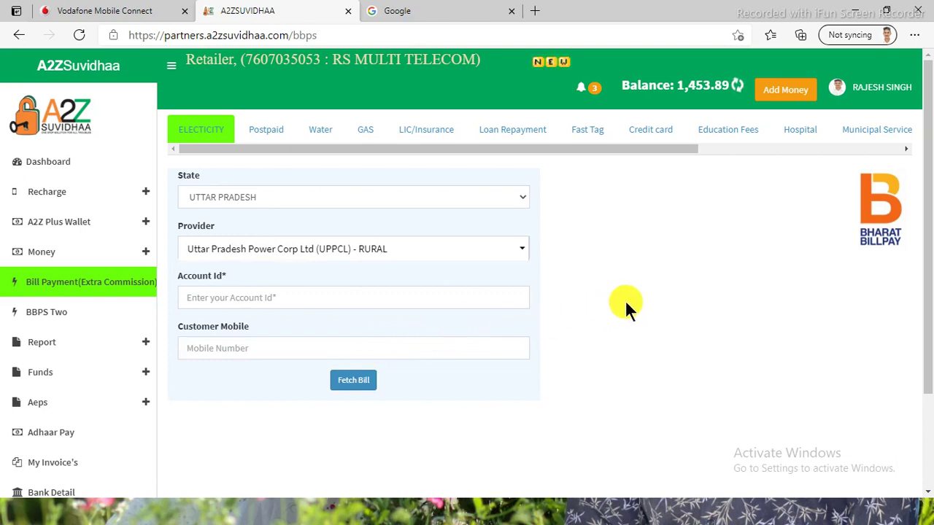
Enter the consumer's account number in the Account Id field, enlarging the page for readability.
left_click(307, 298)
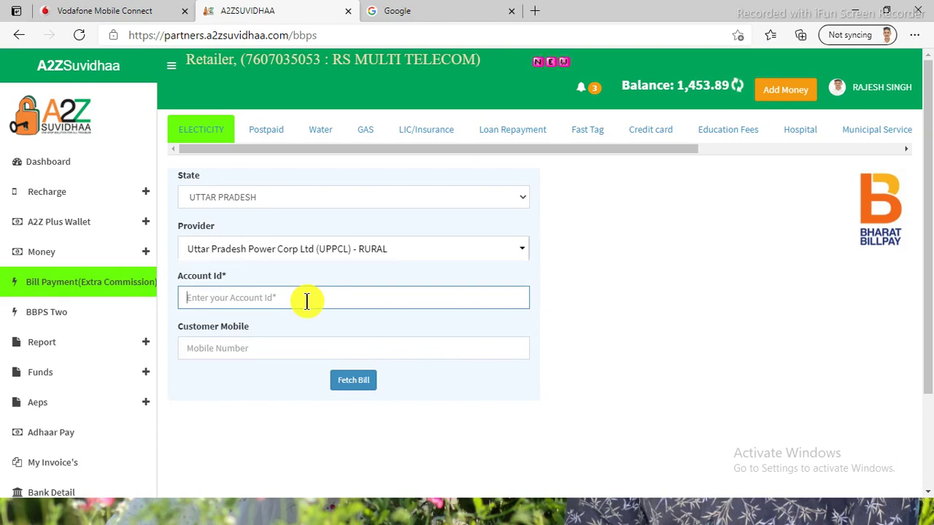
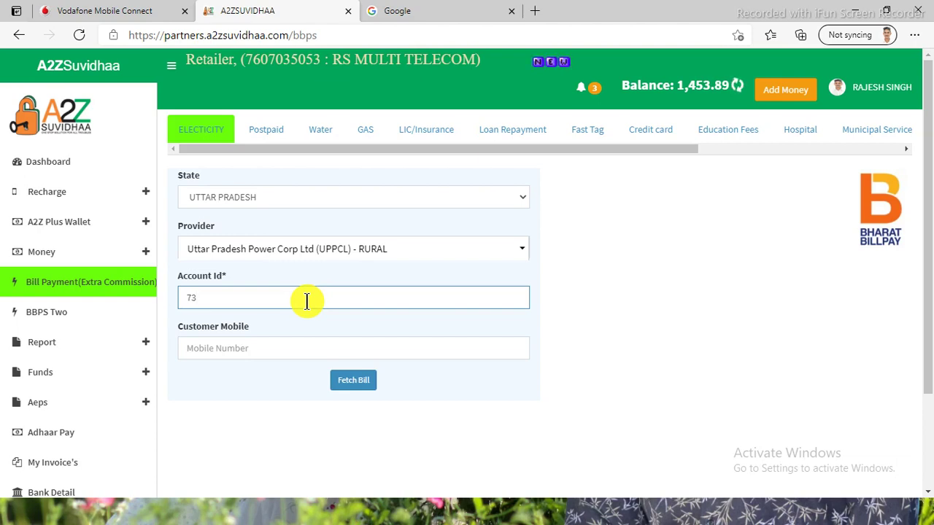
key("ctrl+plus")
key("ctrl+plus")
key("ctrl+plus")
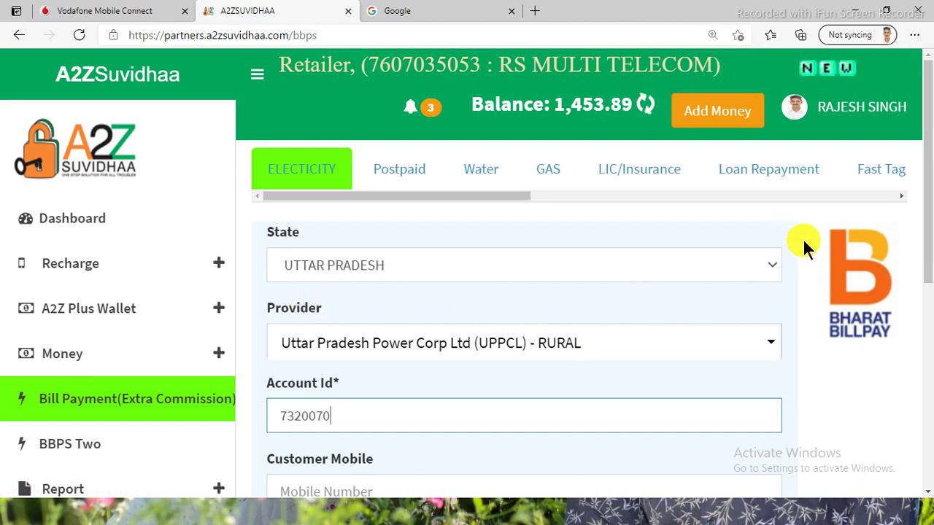
left_click_drag(927, 188, 928, 235)
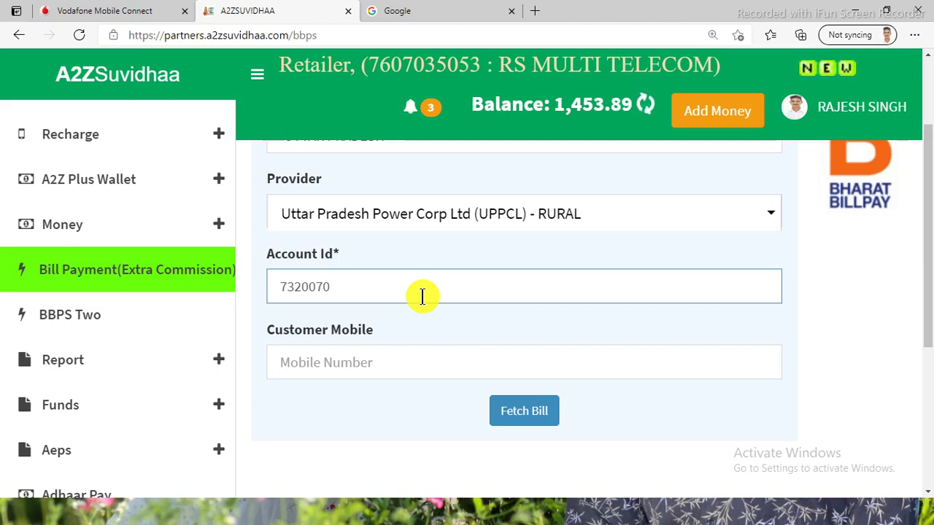
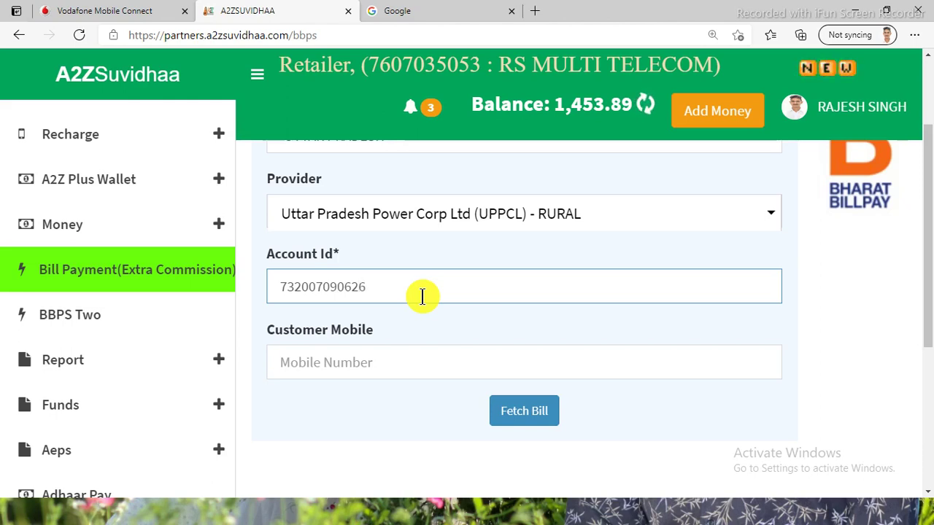
Enter the customer's mobile number in the Customer Mobile field and dismiss the suggestions.
left_click(316, 367)
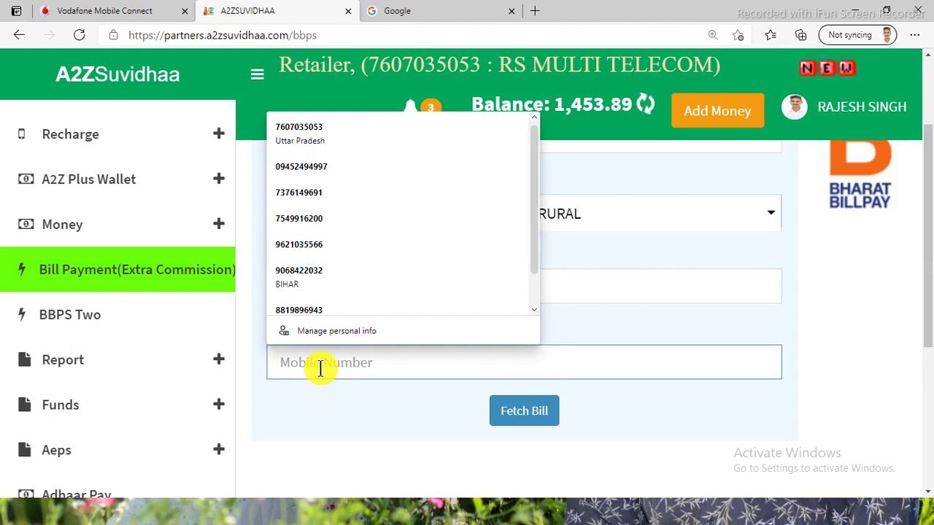
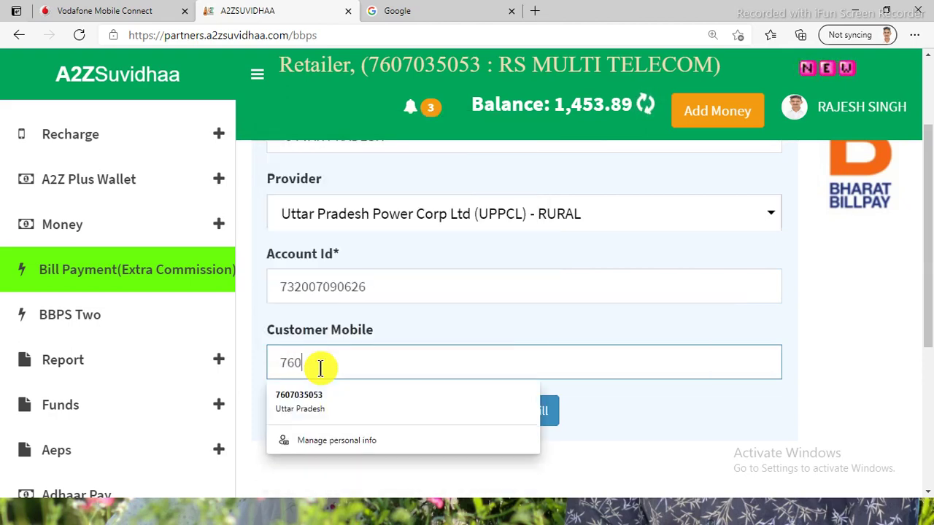
left_click(676, 413)
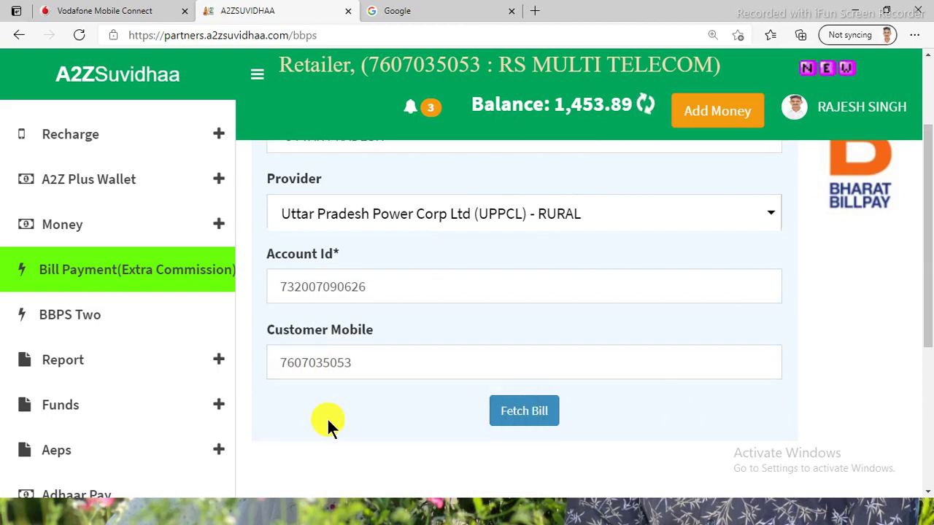
Fetch the bill and scroll down to see the 1294.00 amount due 24-04-2021.
left_click(523, 425)
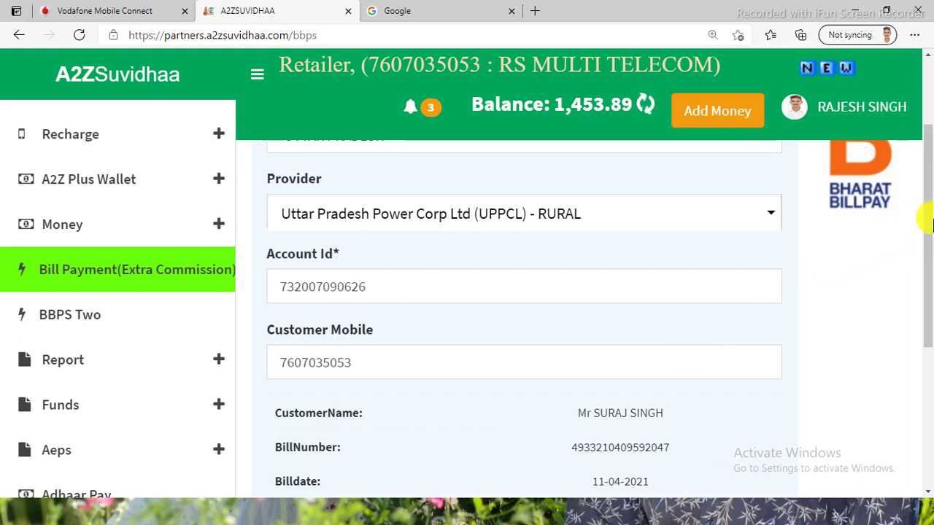
scroll(926, 277, "down", 1)
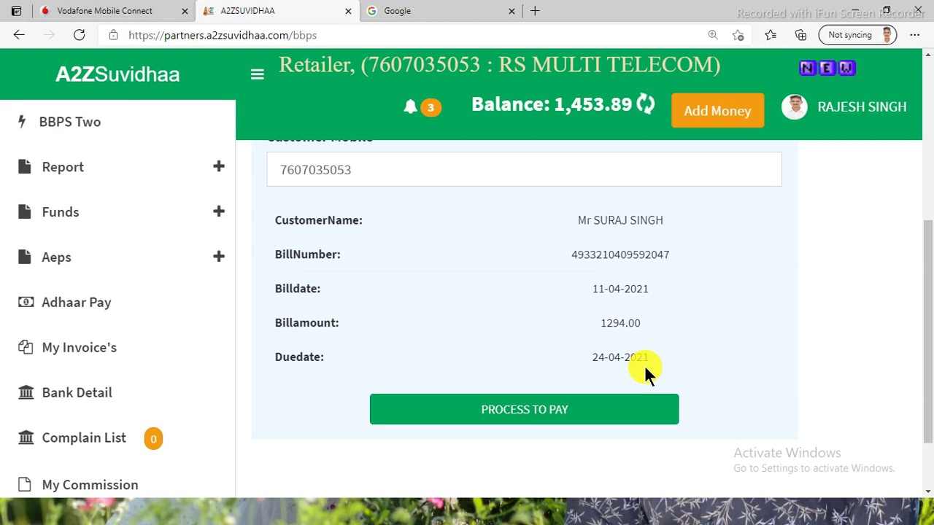
Review the fetched 1294.00 bill details and proceed to pay it.
left_click_drag(925, 337, 775, 292)
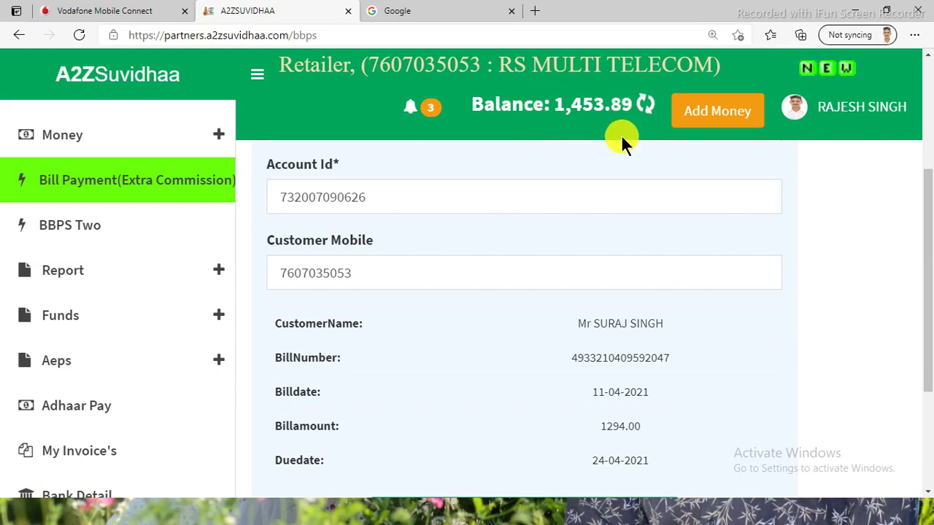
left_click_drag(931, 253, 928, 304)
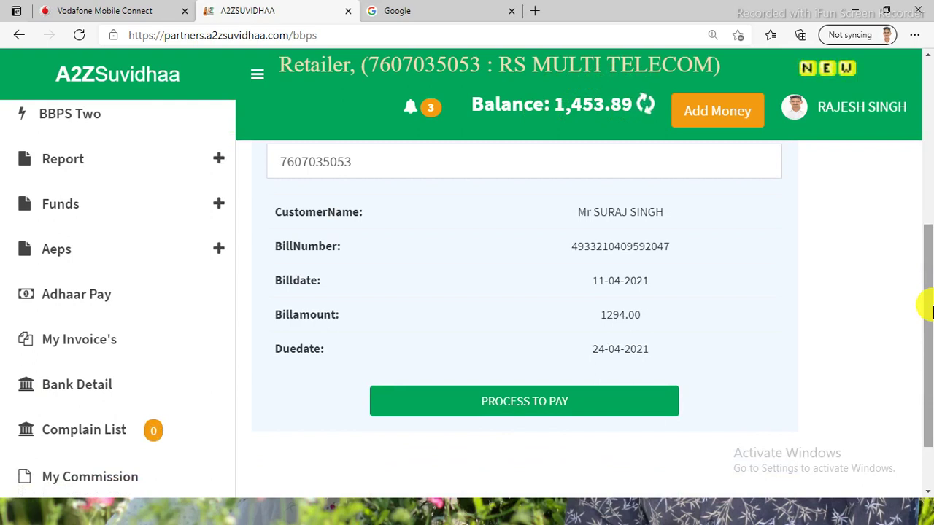
left_click_drag(923, 329, 927, 310)
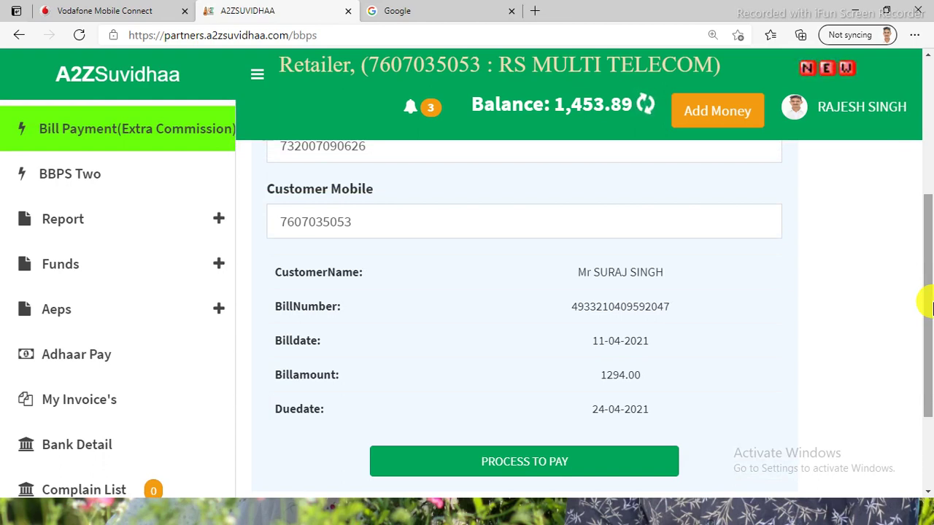
left_click_drag(925, 302, 927, 250)
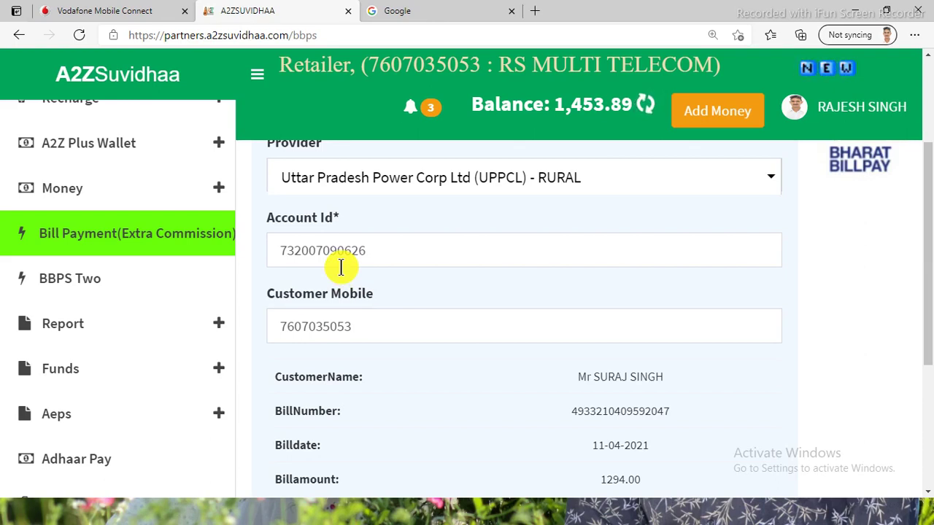
left_click_drag(930, 287, 927, 348)
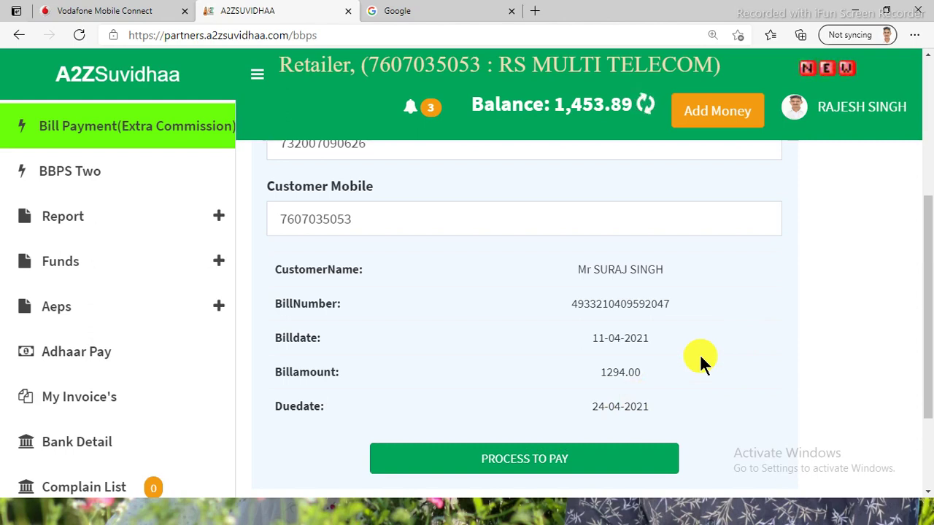
left_click(545, 465)
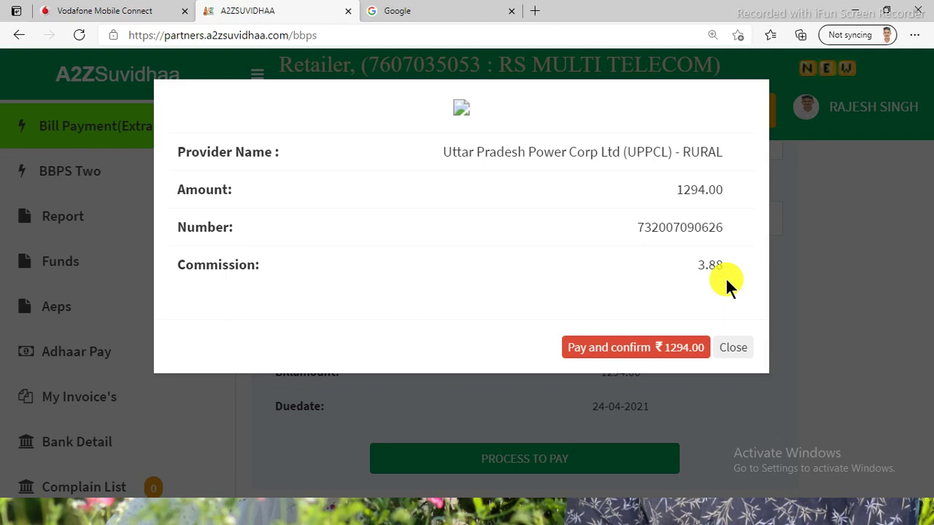
Confirm the ₹1294.00 UPPCL Rural payment with 3.88 commission.
left_click(627, 350)
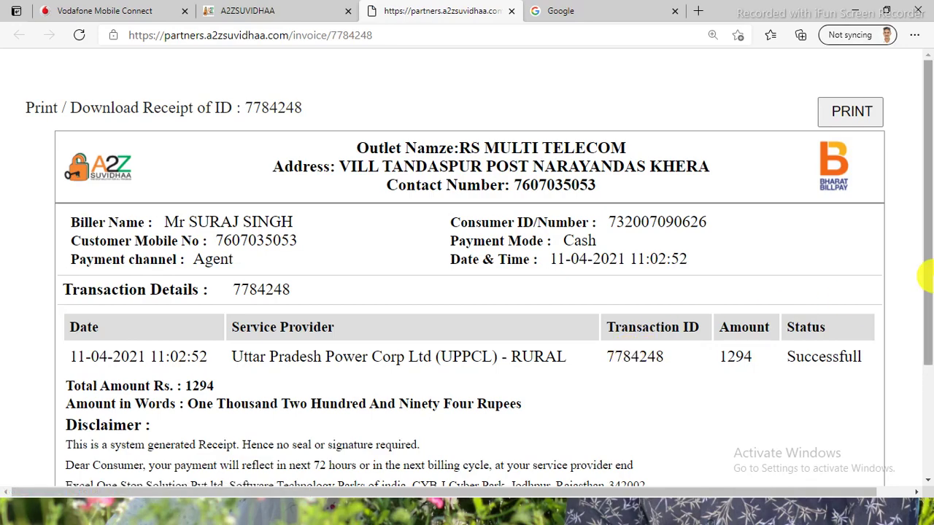
left_click_drag(927, 275, 929, 301)
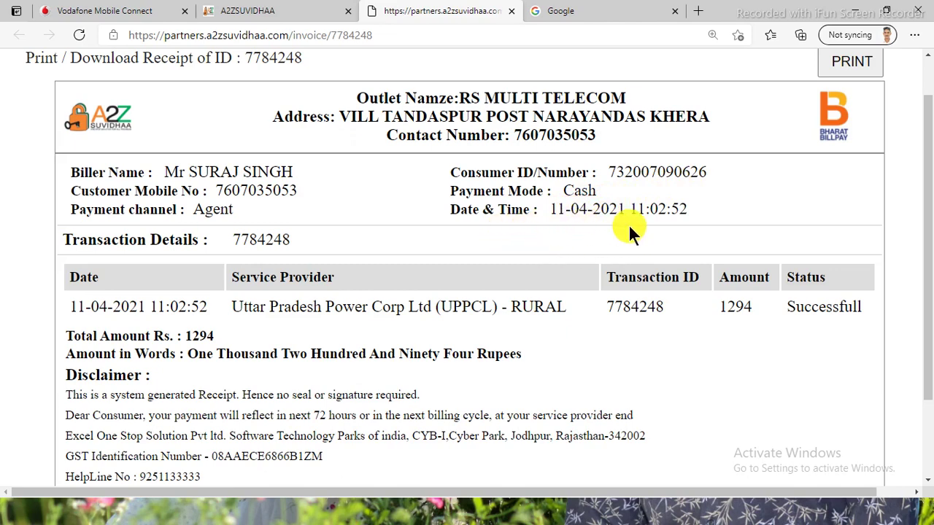
scroll(925, 191, "down", 2)
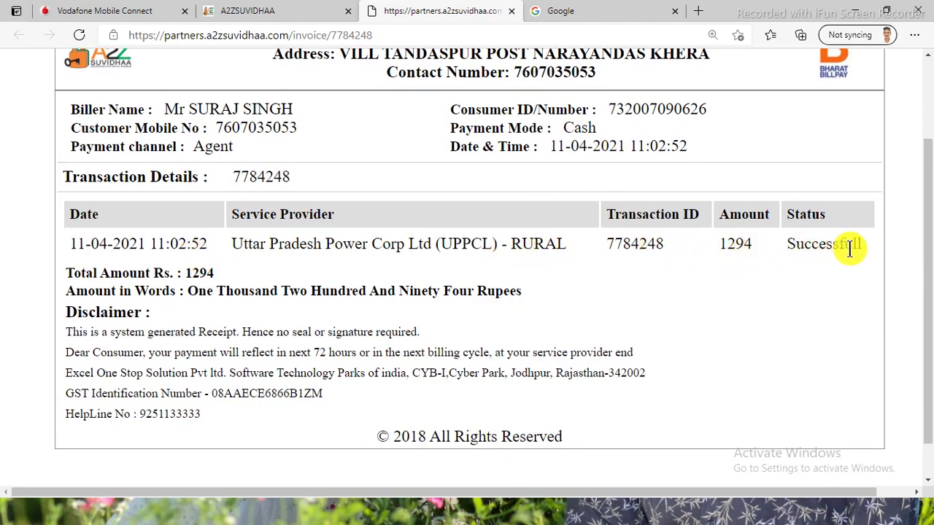
scroll(917, 243, "down", 1)
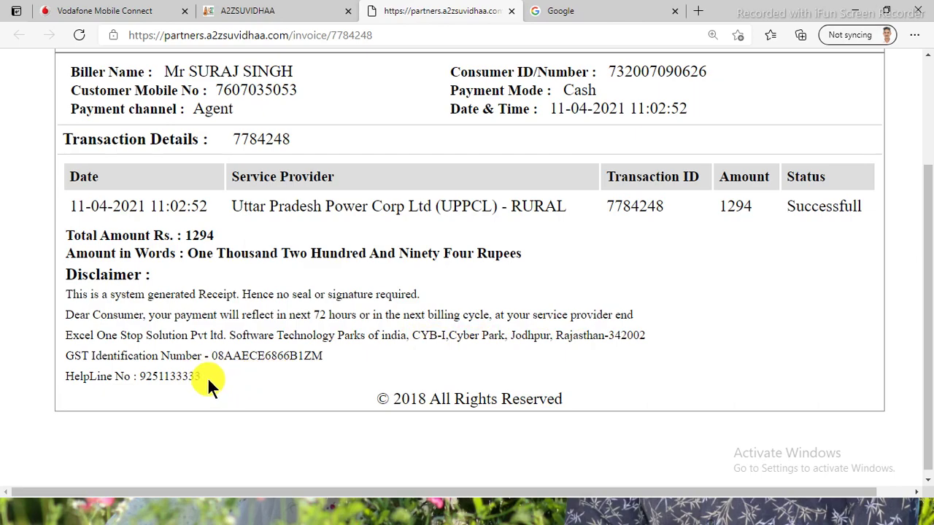
left_click_drag(924, 313, 925, 197)
Print the receipt with Microsoft Print to PDF, saving it as 000 on the Desktop.
left_click(844, 113)
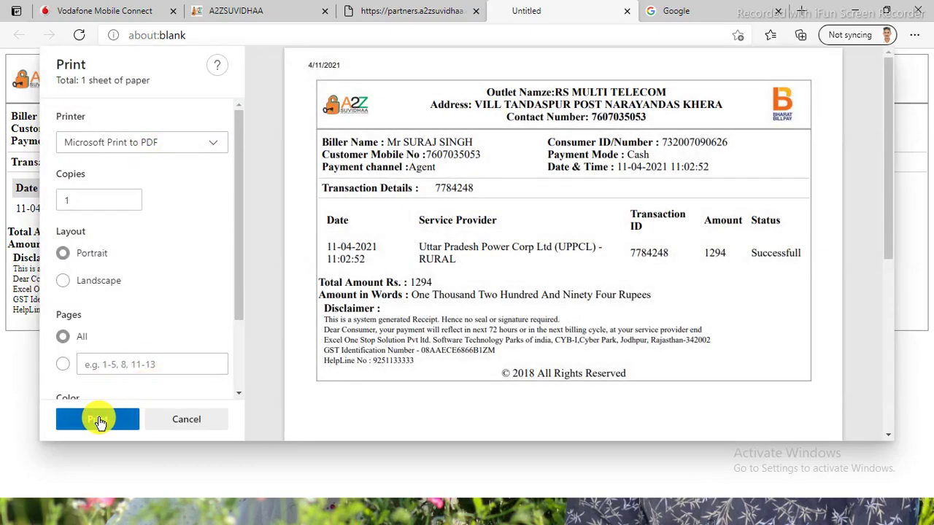
left_click(88, 421)
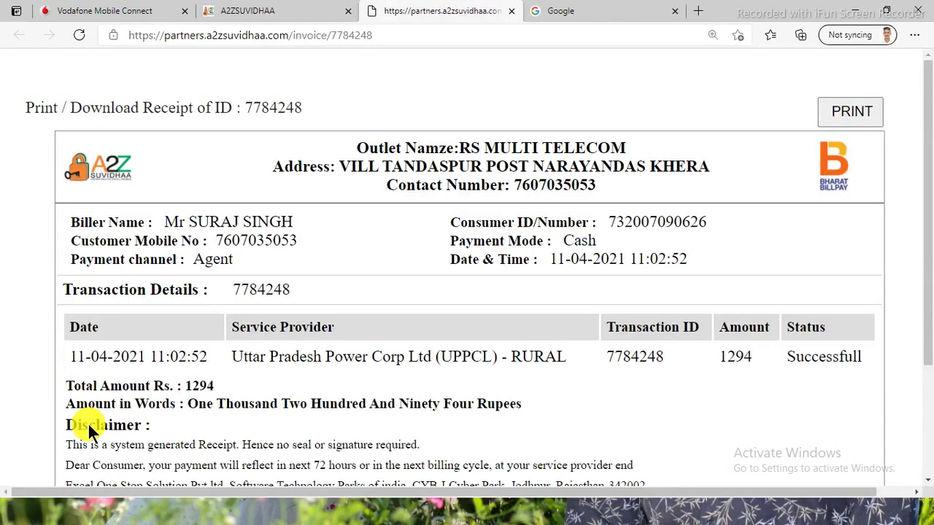
left_click(77, 109)
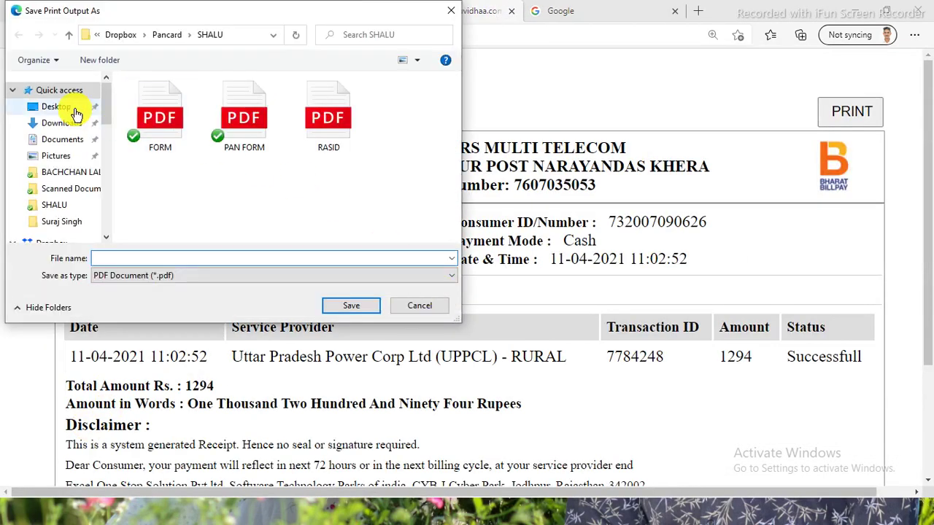
left_click(155, 257)
type("000")
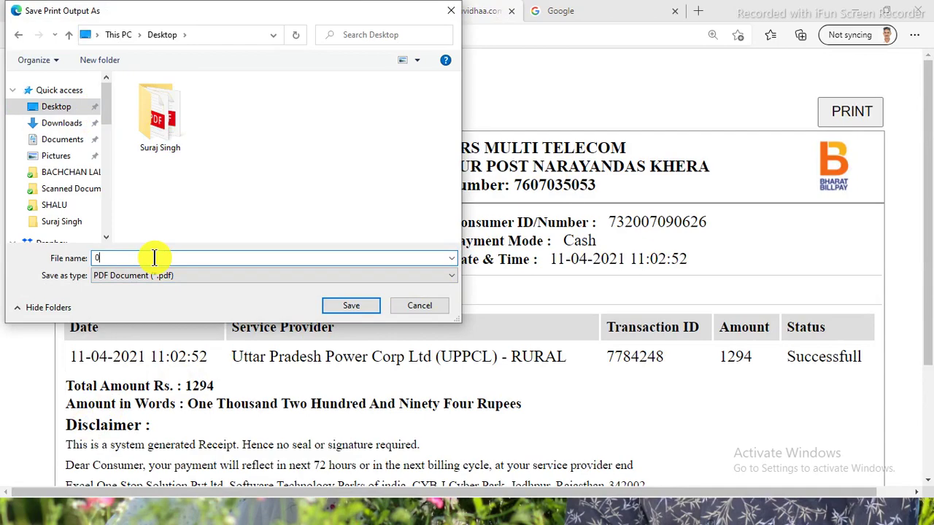
left_click(339, 301)
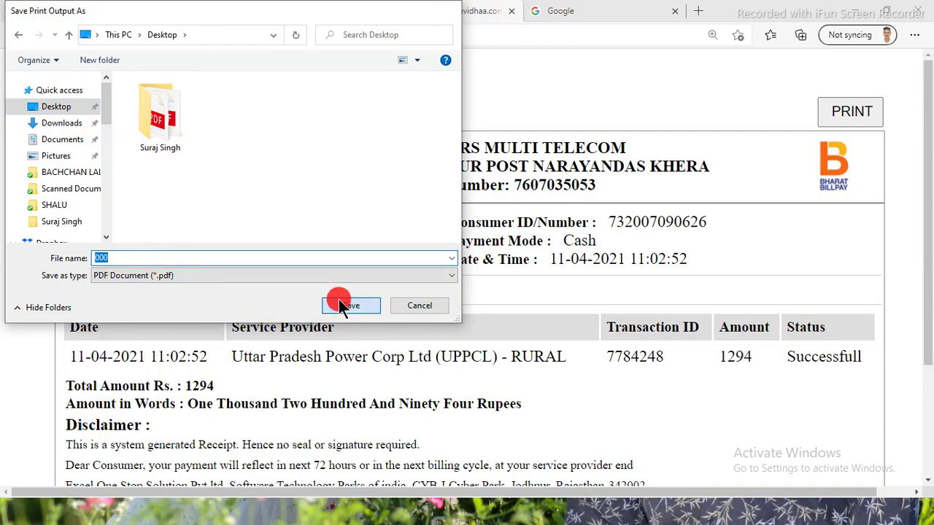
left_click_drag(927, 151, 929, 125)
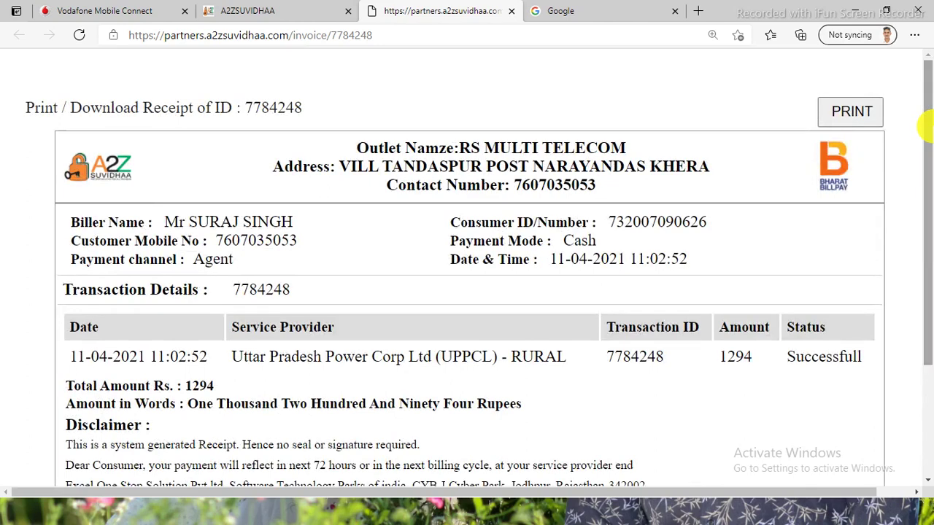
Return to the A2ZSUVIDHAA page, reset zoom to 100%, and view the Dashboard's recent transactions.
left_click(277, 10)
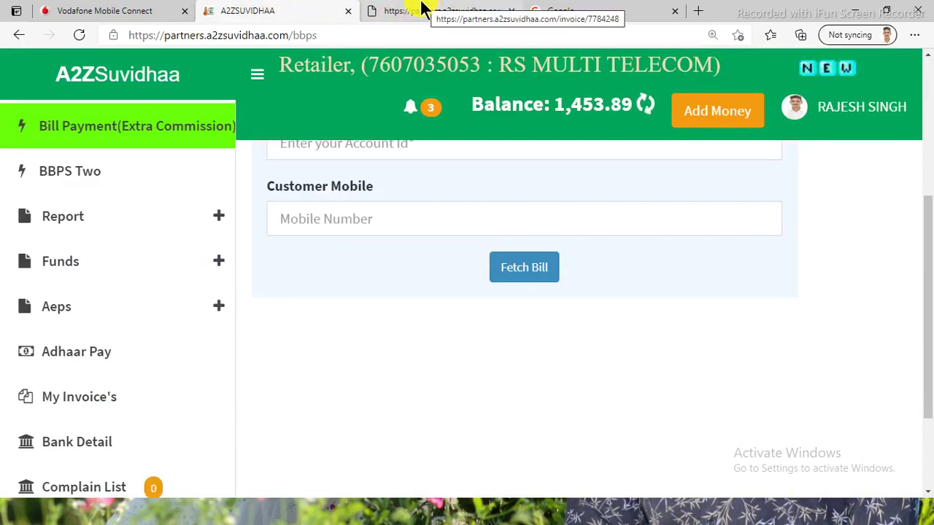
left_click(422, 9)
left_click(285, 10)
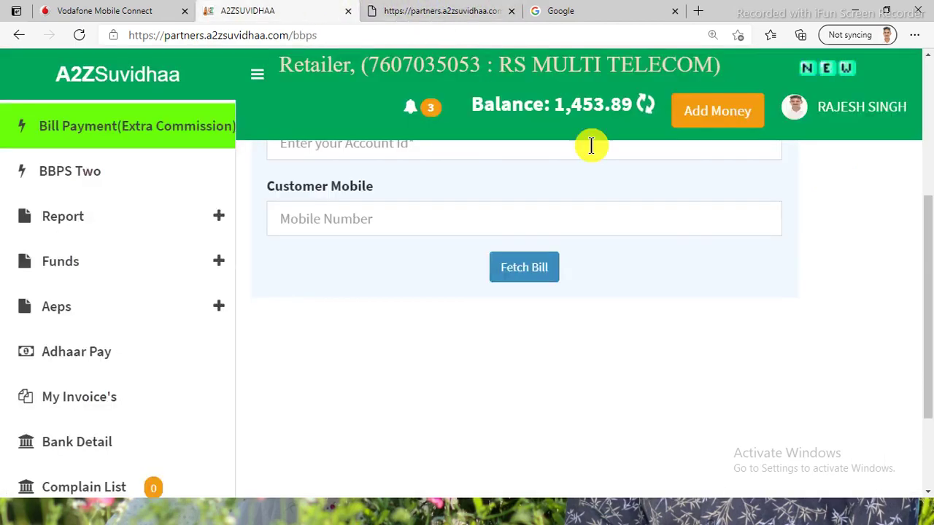
scroll(927, 157, "up", 3)
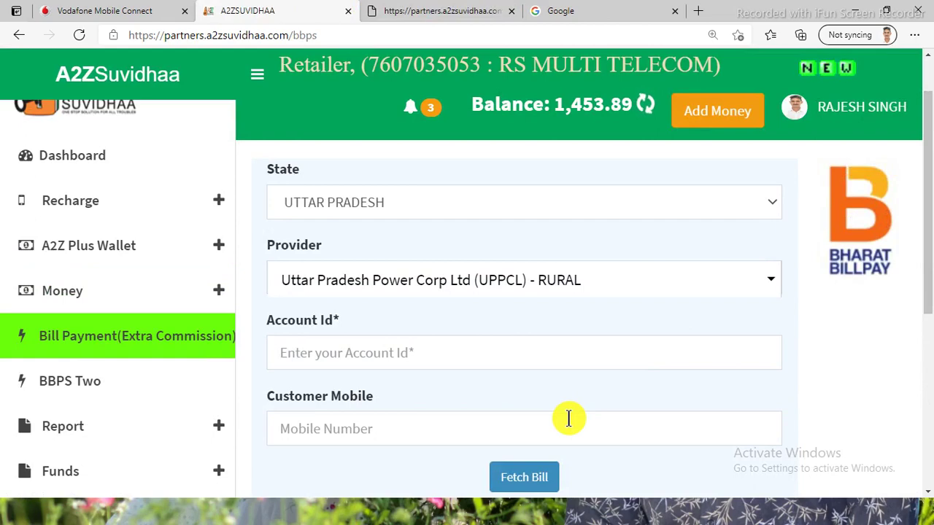
key("ctrl+0")
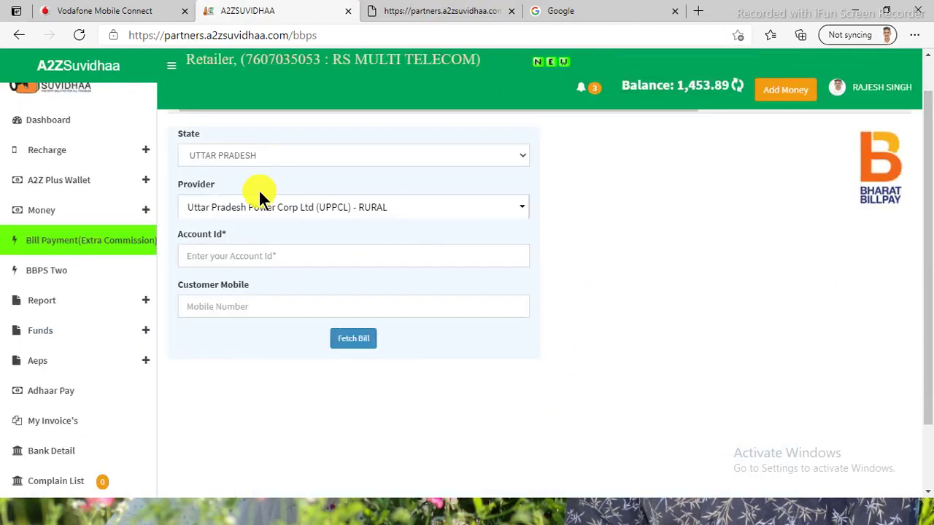
left_click(46, 131)
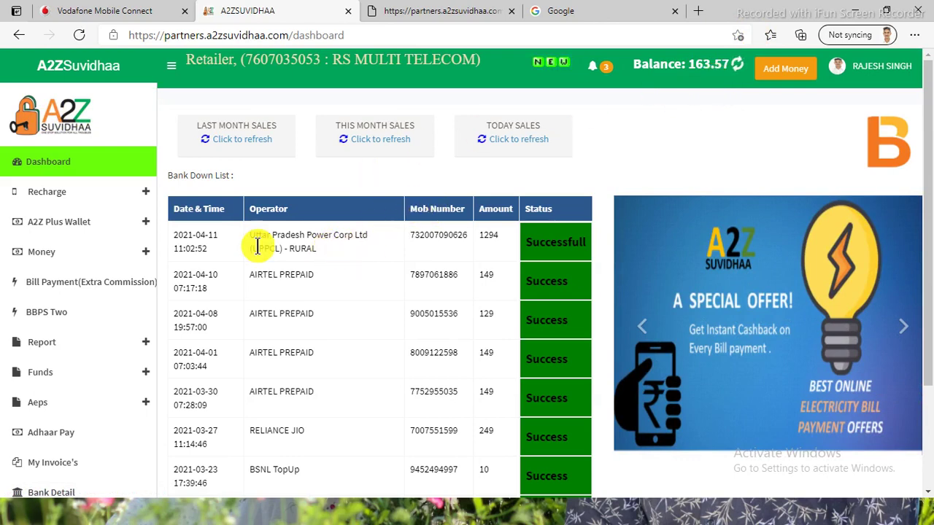
left_click(144, 351)
left_click(67, 370)
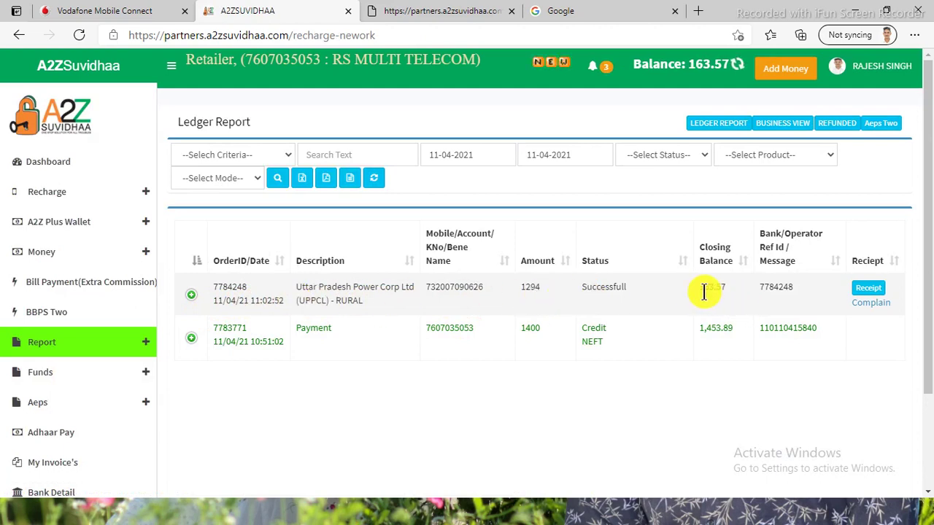
left_click(868, 288)
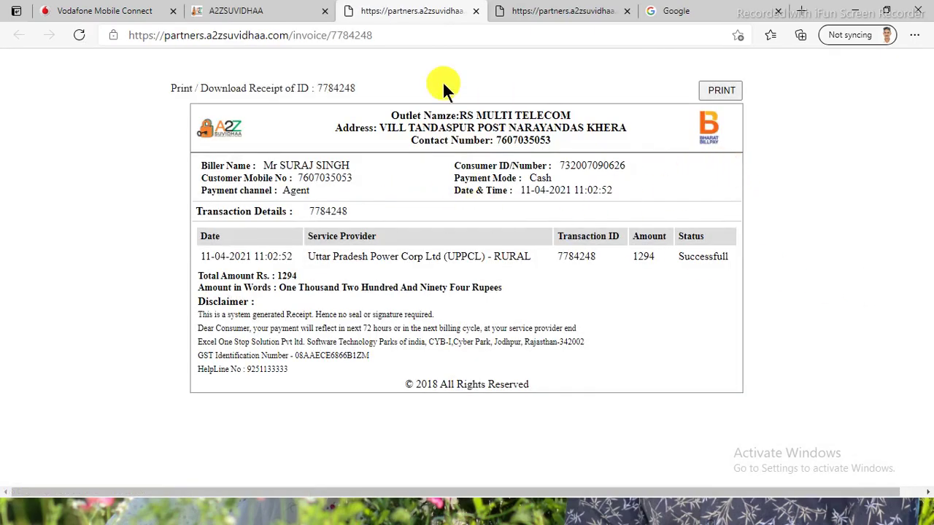
left_click(474, 12)
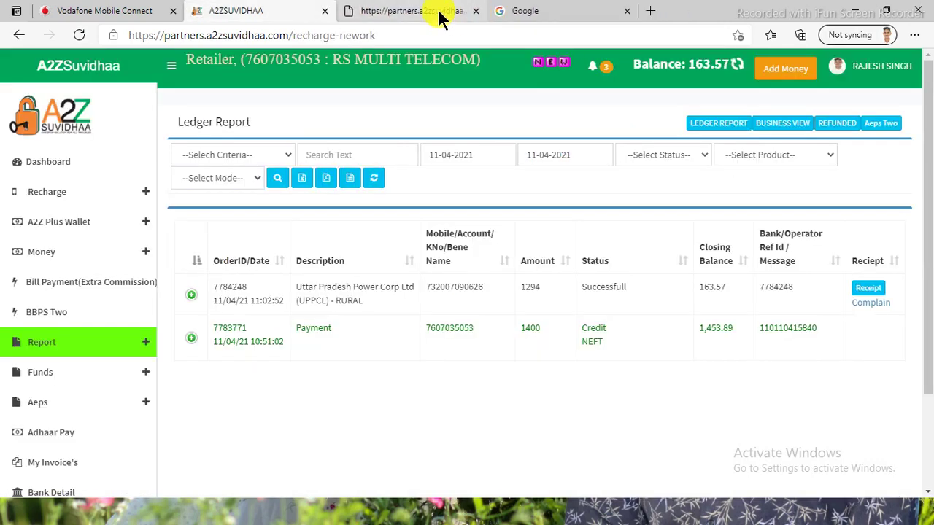
left_click(438, 11)
left_click(475, 12)
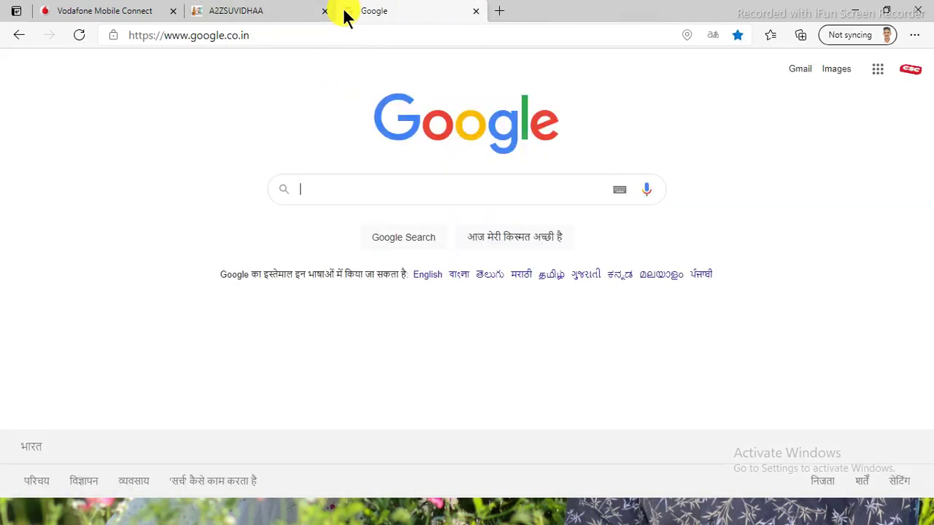
left_click(260, 9)
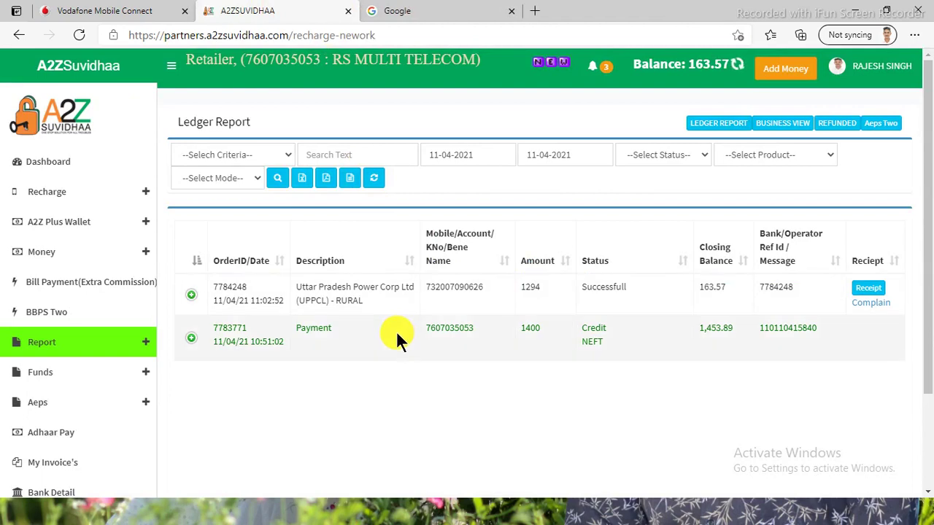